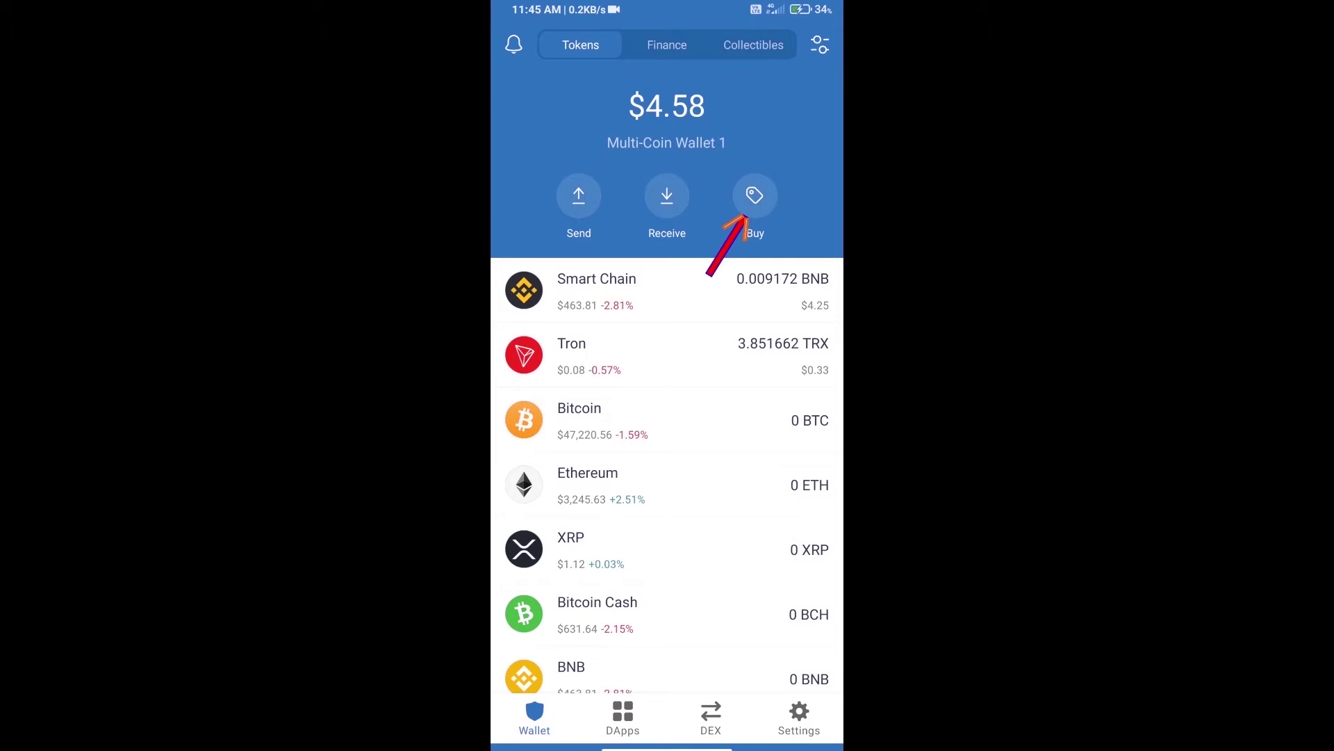
Step: Enter $50 on the Smart Chain BNB buy screen, then back out to Tokens without buying
click(754, 196)
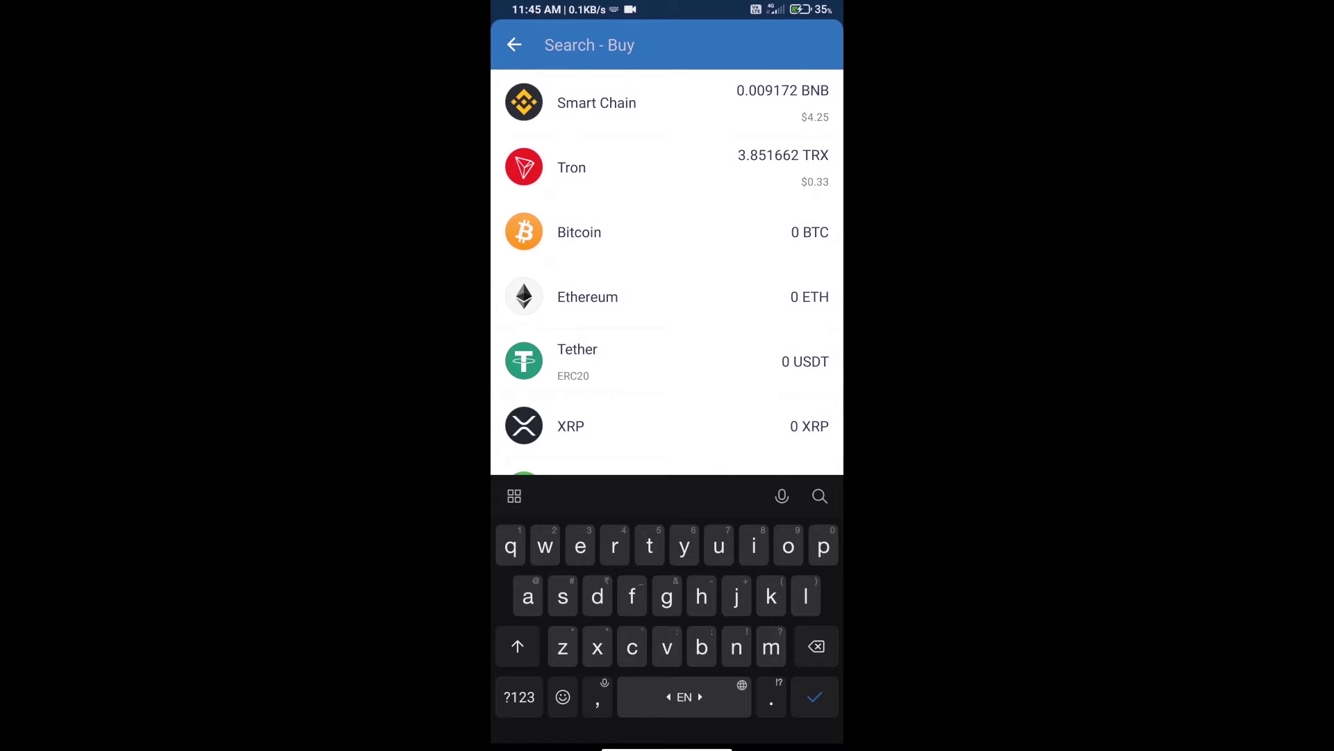
text(bnb)
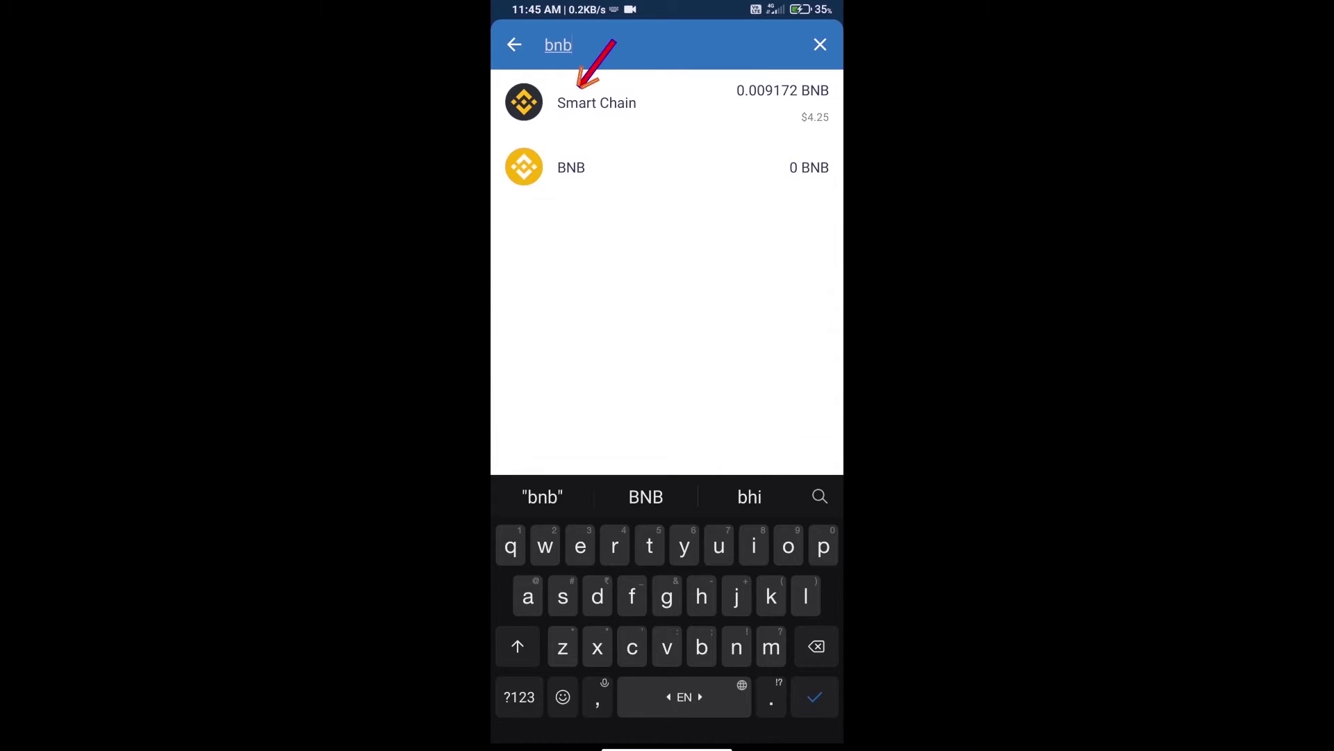
click(597, 102)
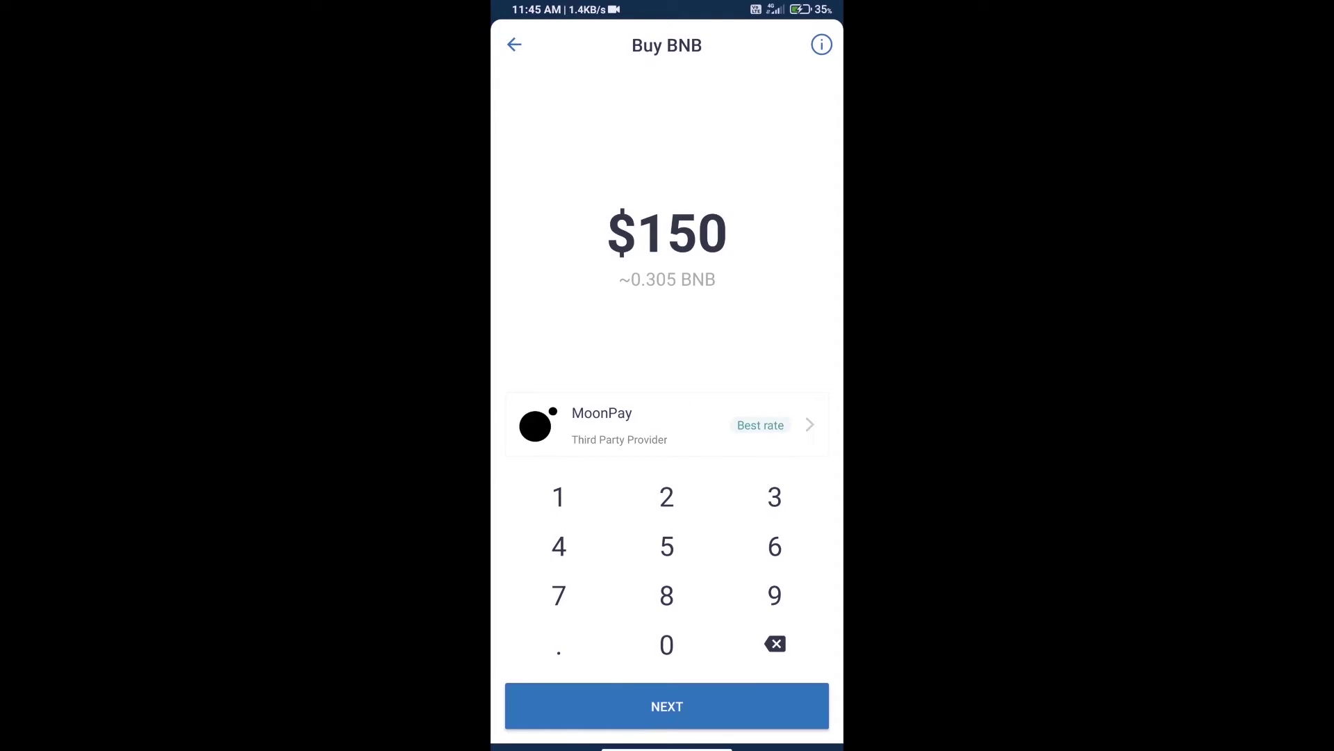
text(50)
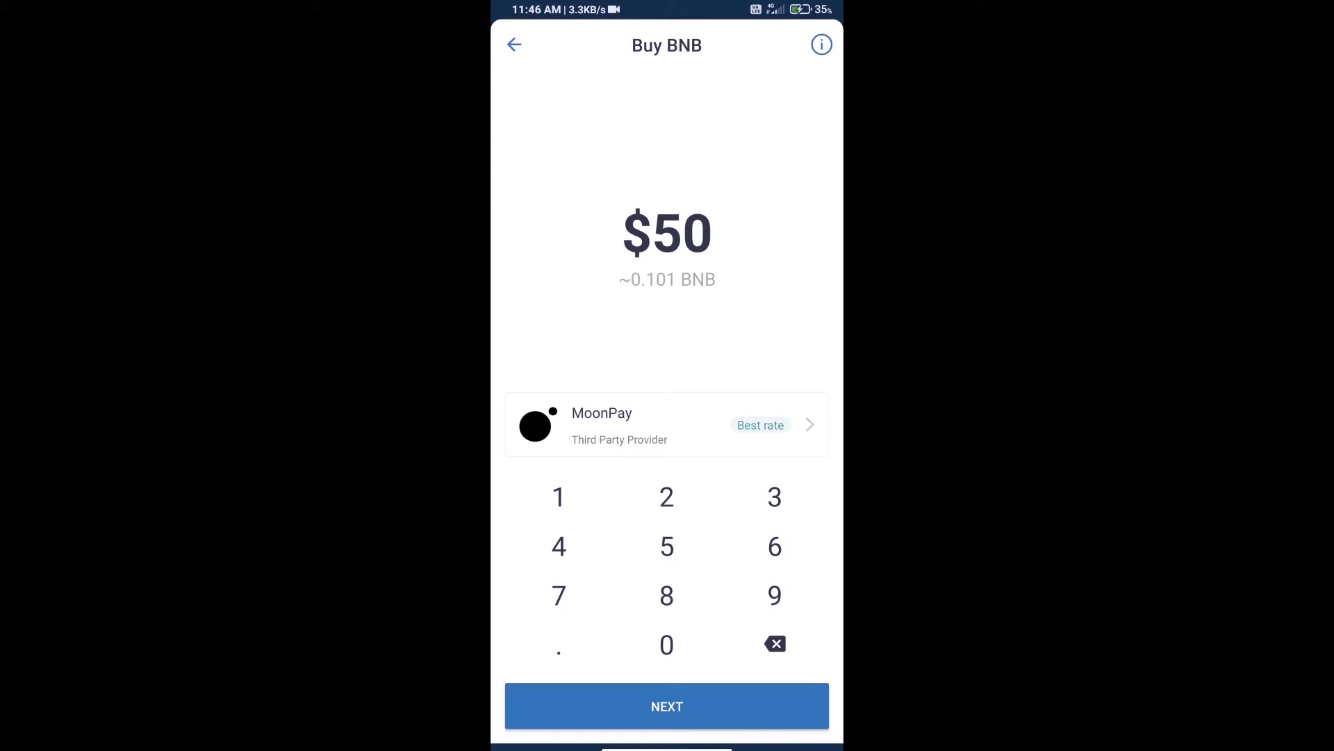
key(Escape)
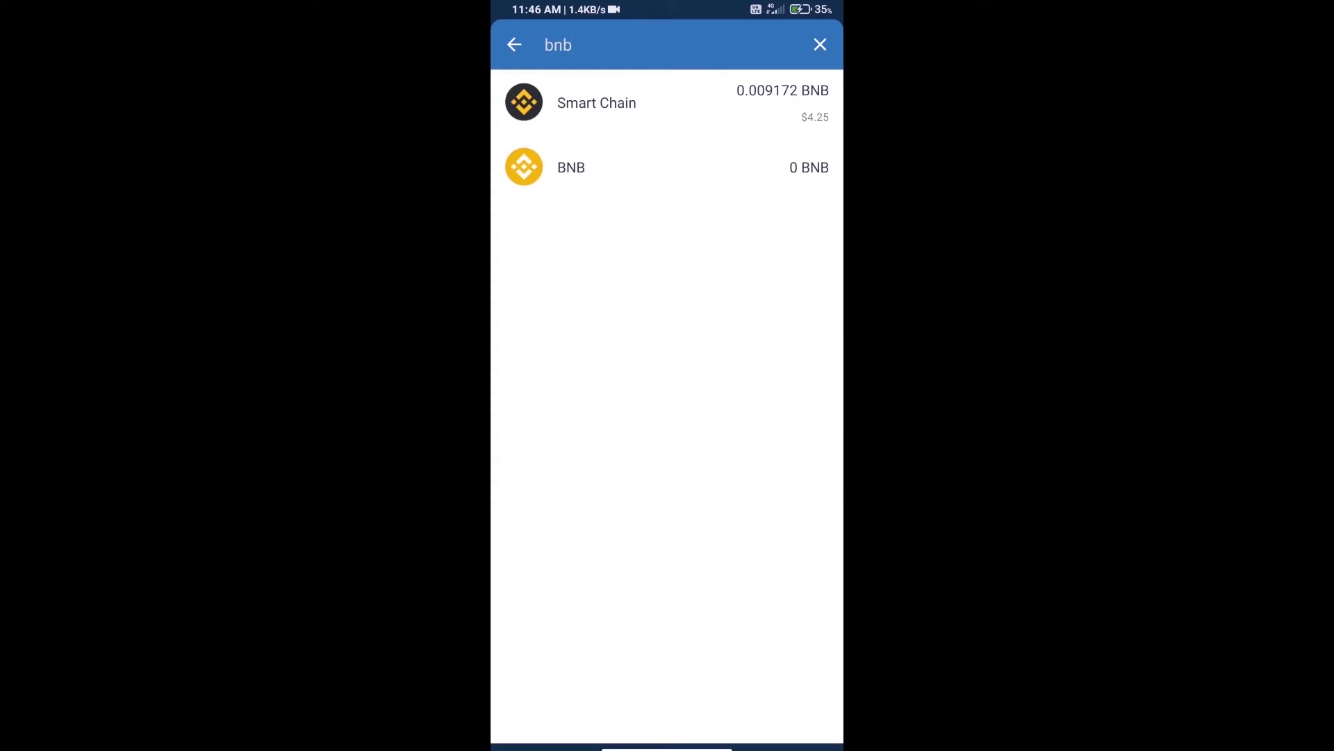
key(Escape)
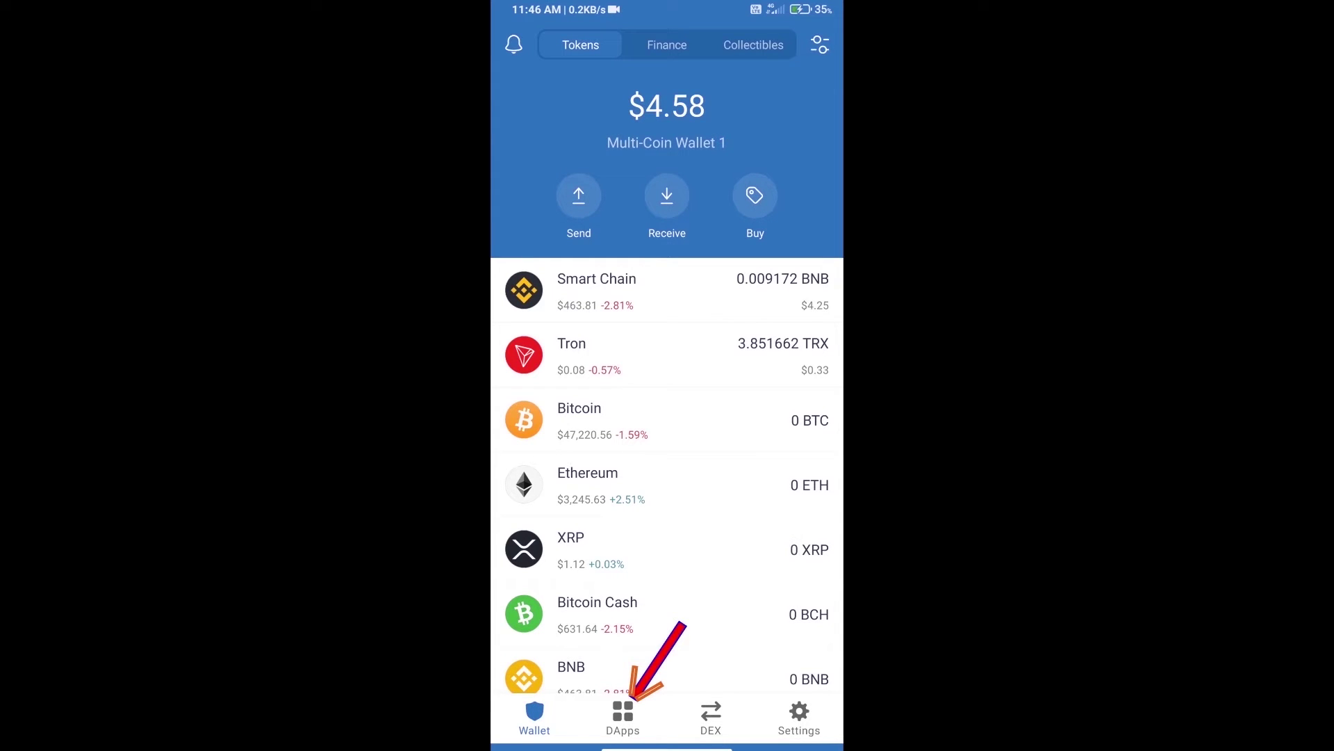
Step: Launch PancakeSwap from the Popular apps list in the DApps browser
click(622, 718)
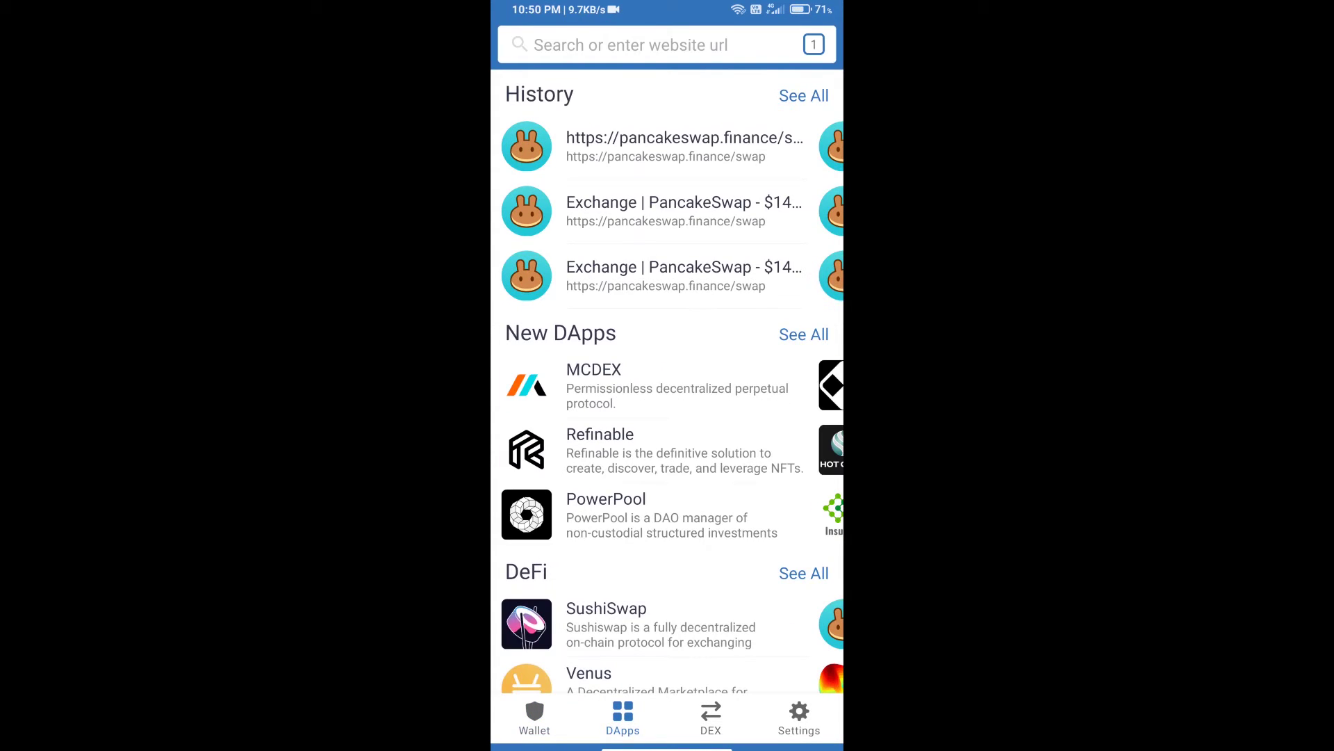
scroll(668, 417, down, 5)
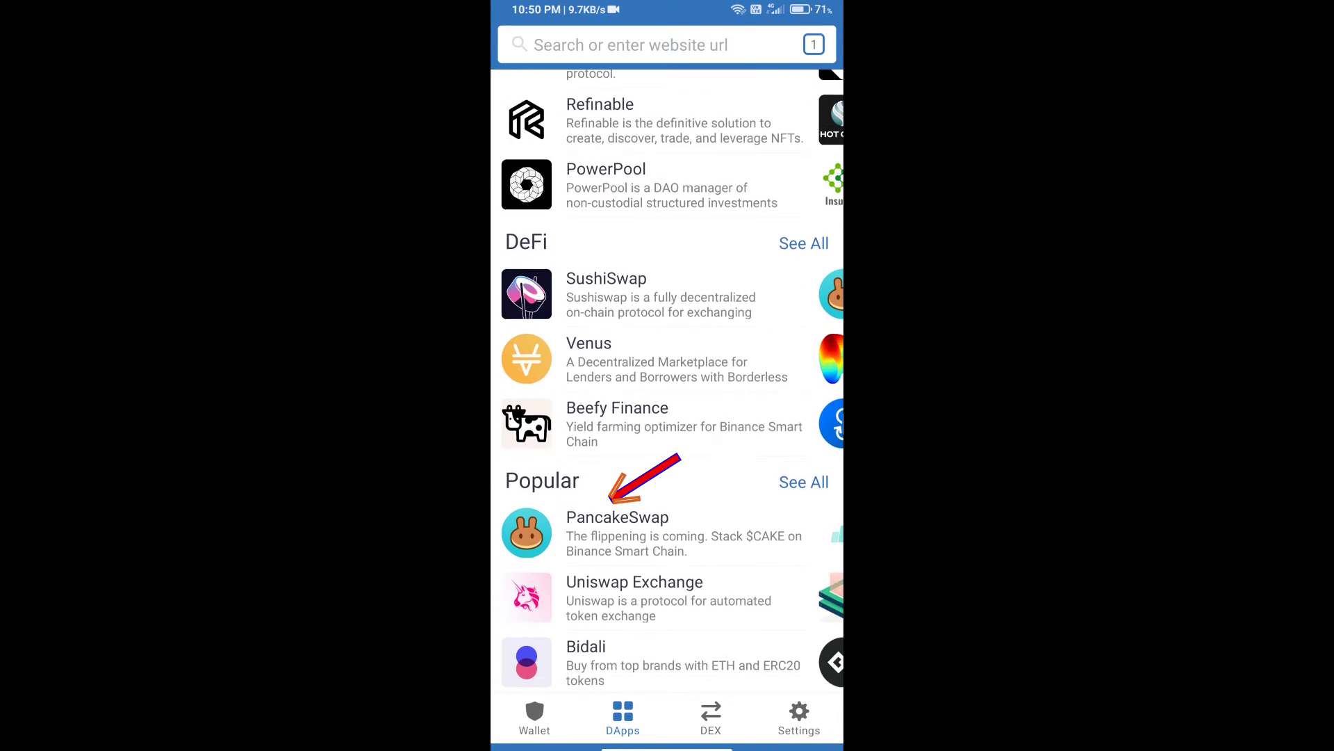
click(617, 532)
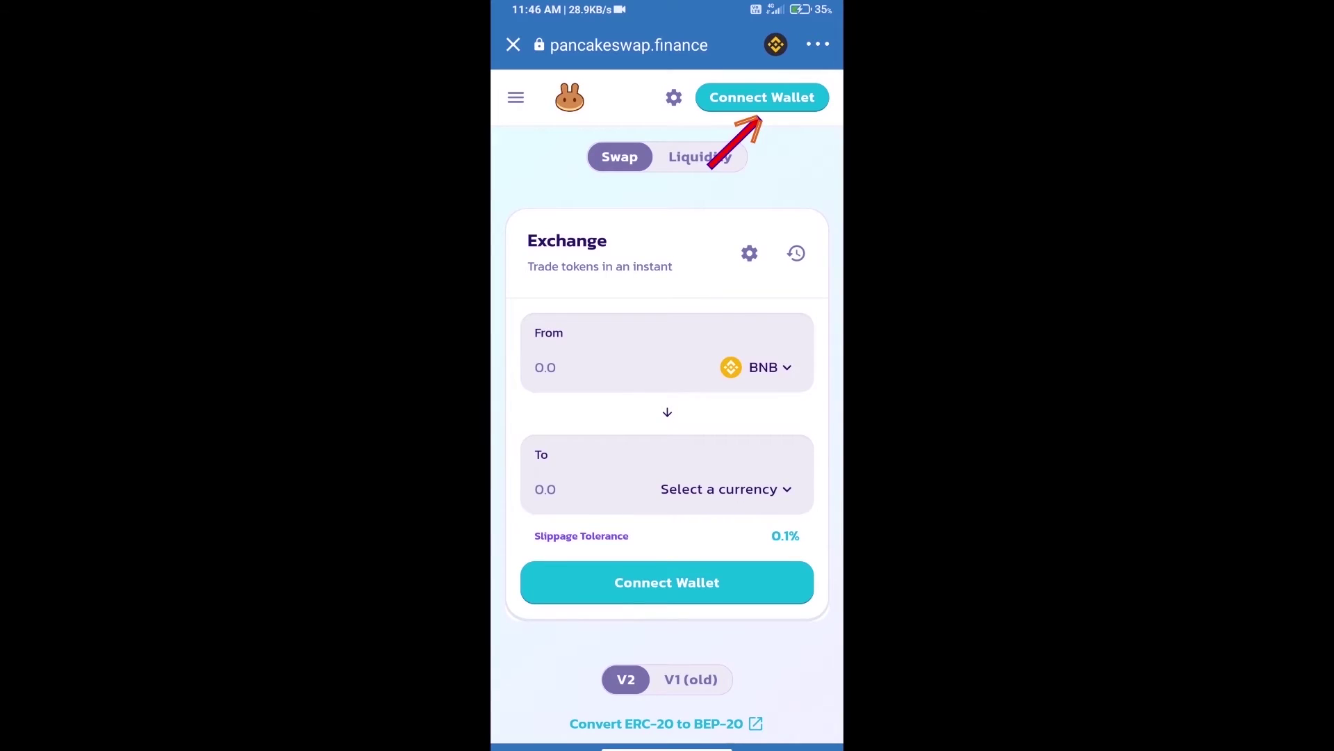
Step: Connect the Trust Wallet account to PancakeSwap through the Connect Wallet dialog
click(762, 97)
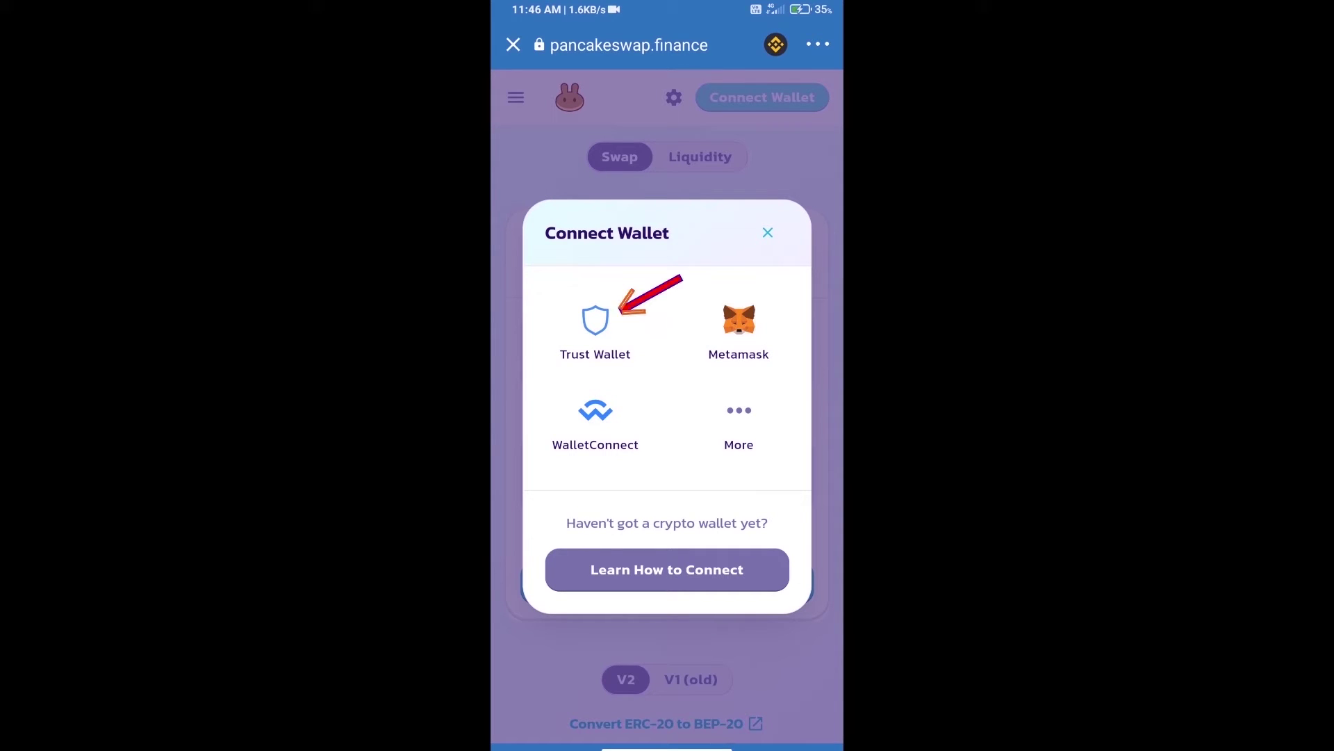
click(595, 328)
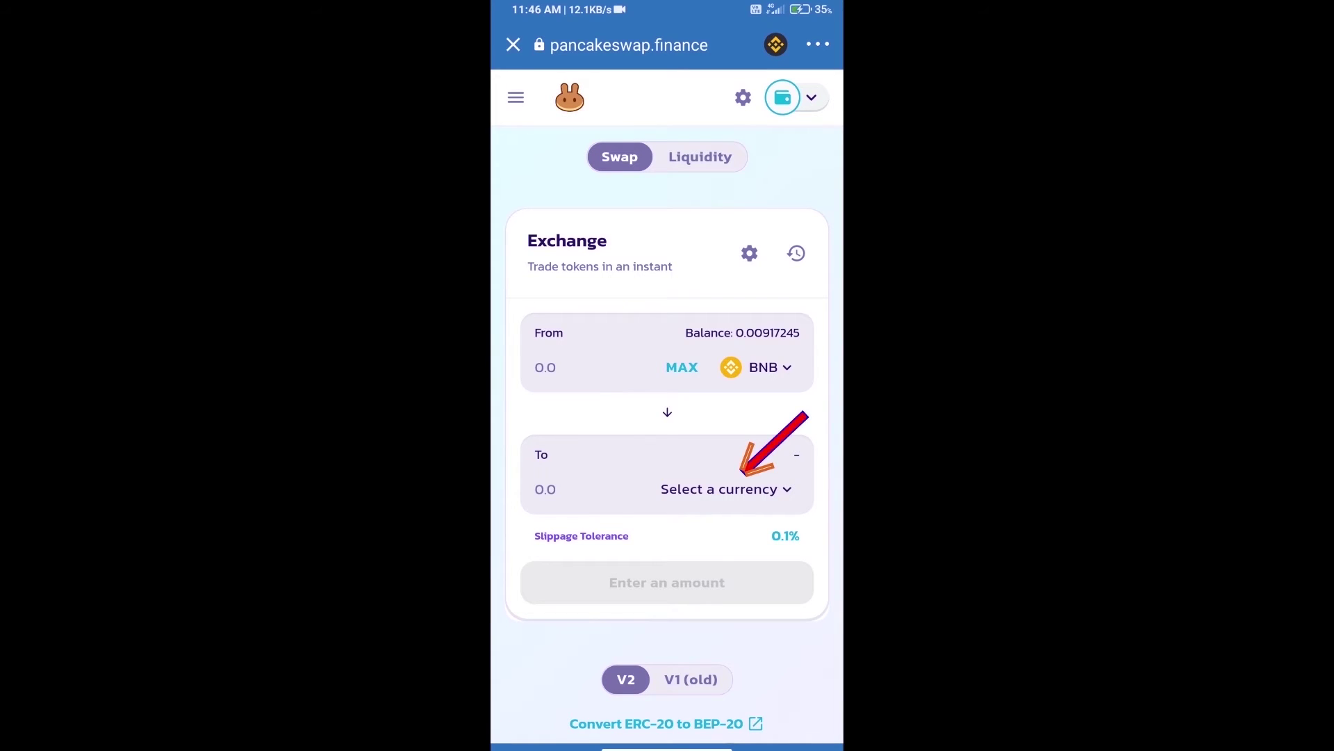
click(725, 488)
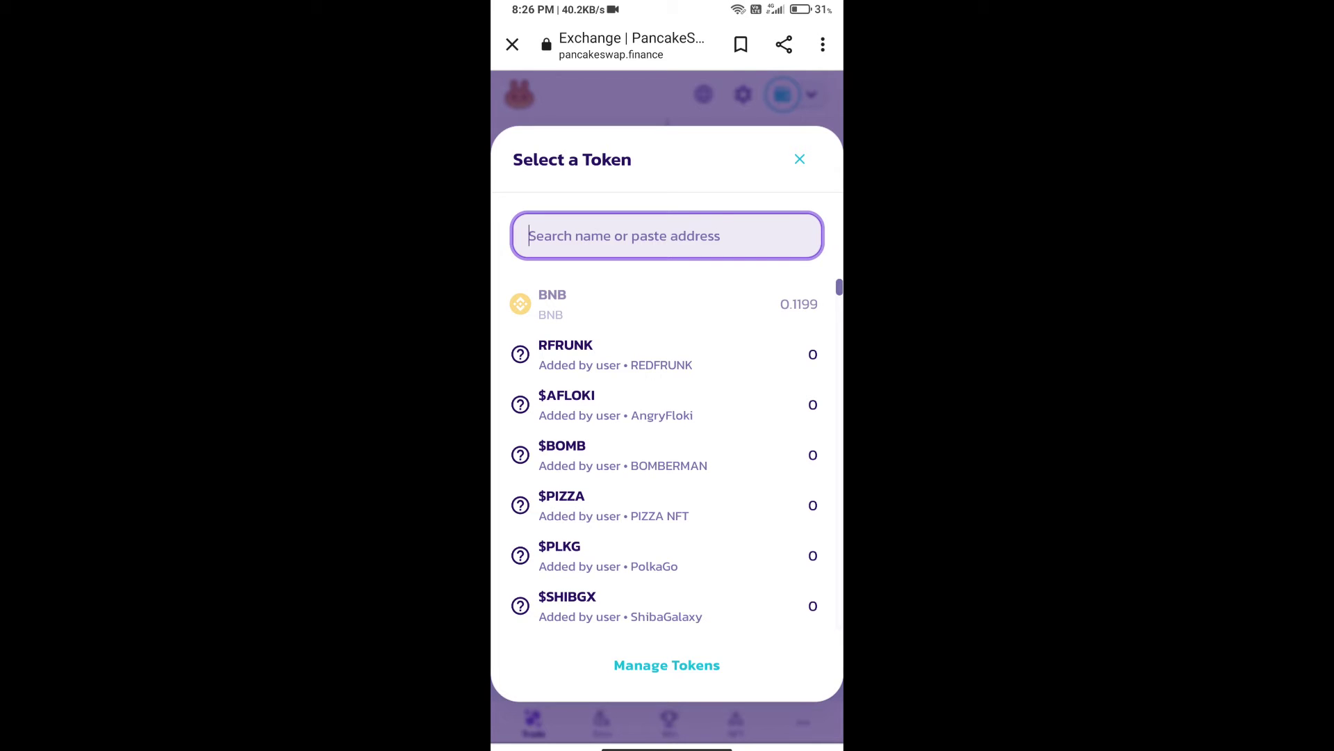
Step: Copy SmashCash's BEP20 contract address from CoinMarketCap and return to PancakeSwap's token search
click(745, 406)
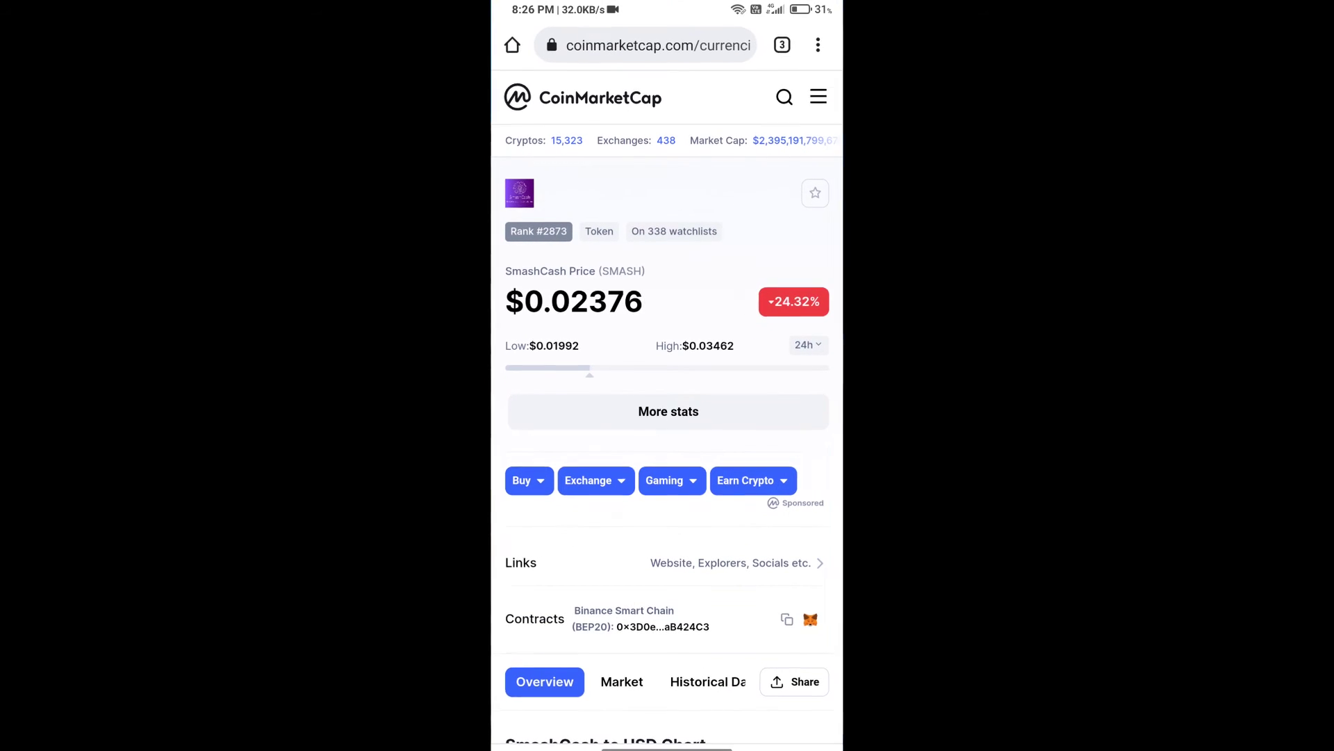
click(787, 619)
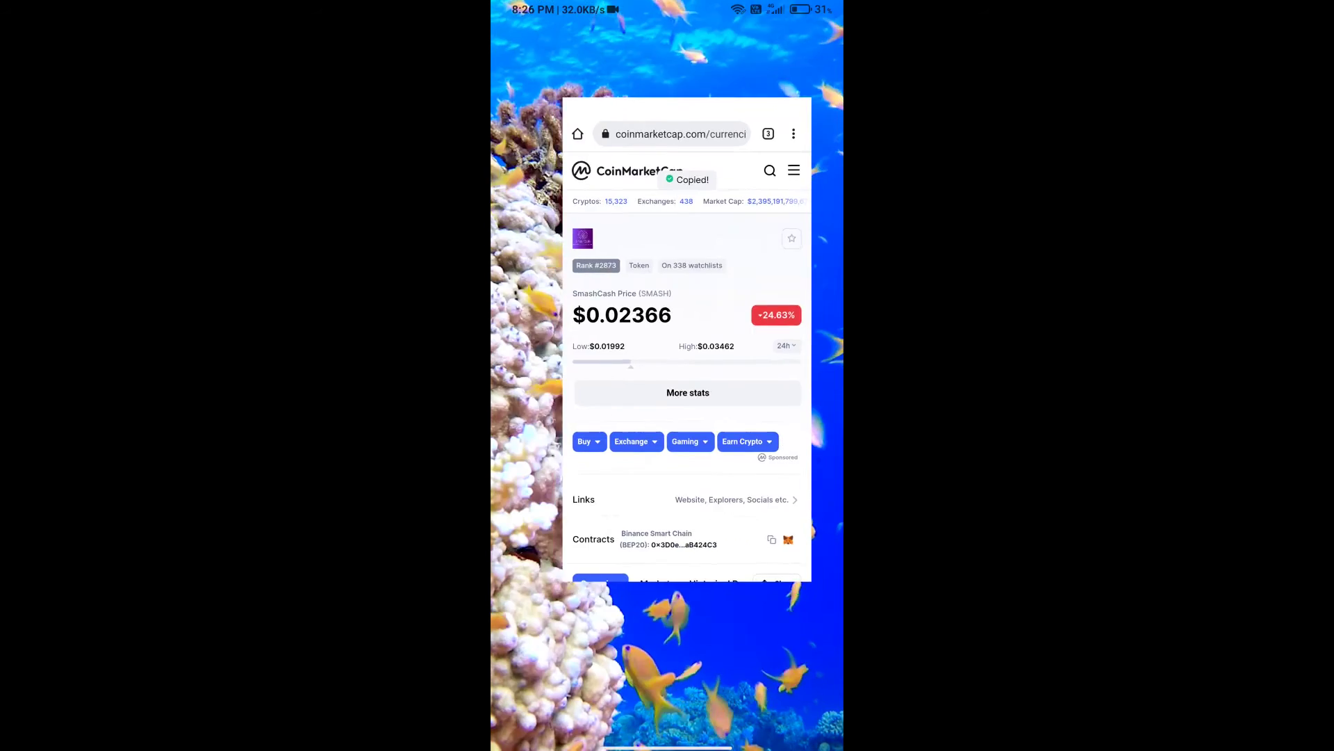
click(744, 407)
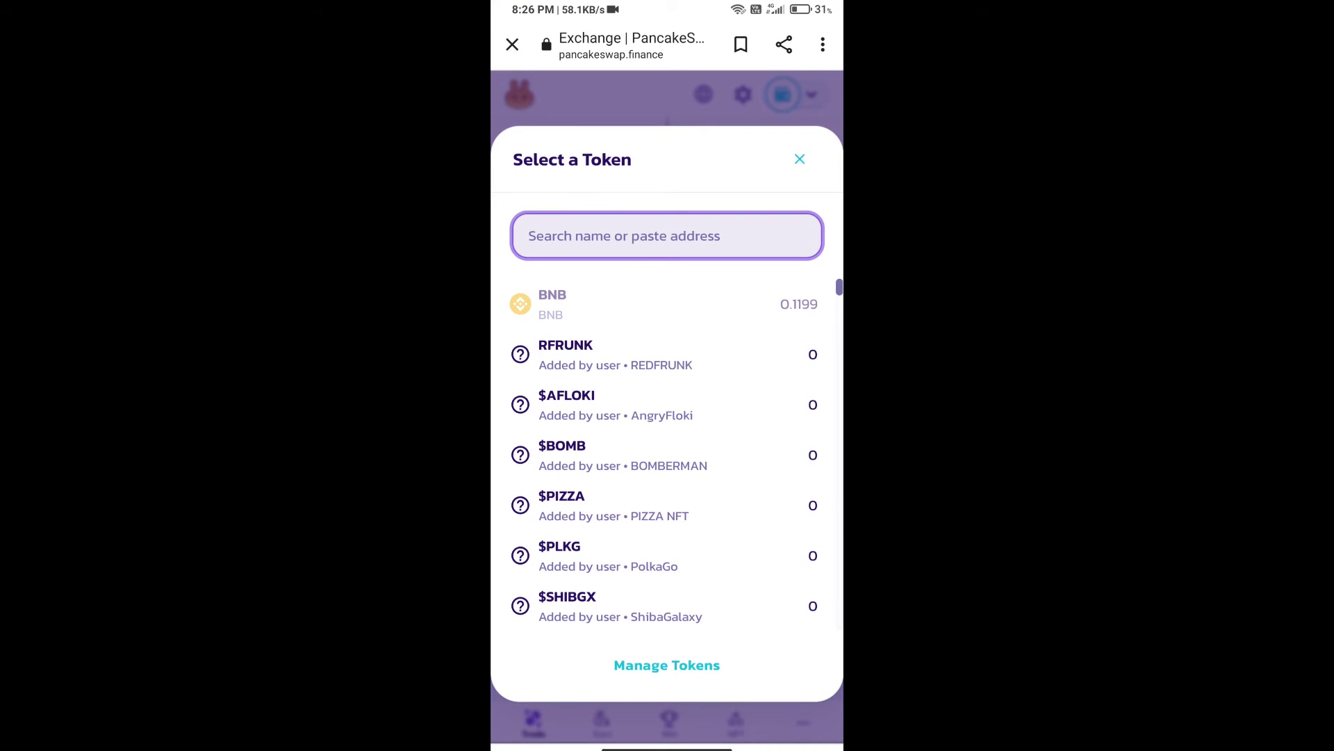
click(667, 235)
Step: Paste the SMASH contract address, accept the unknown-token warning, and import Smash Cash
click(534, 196)
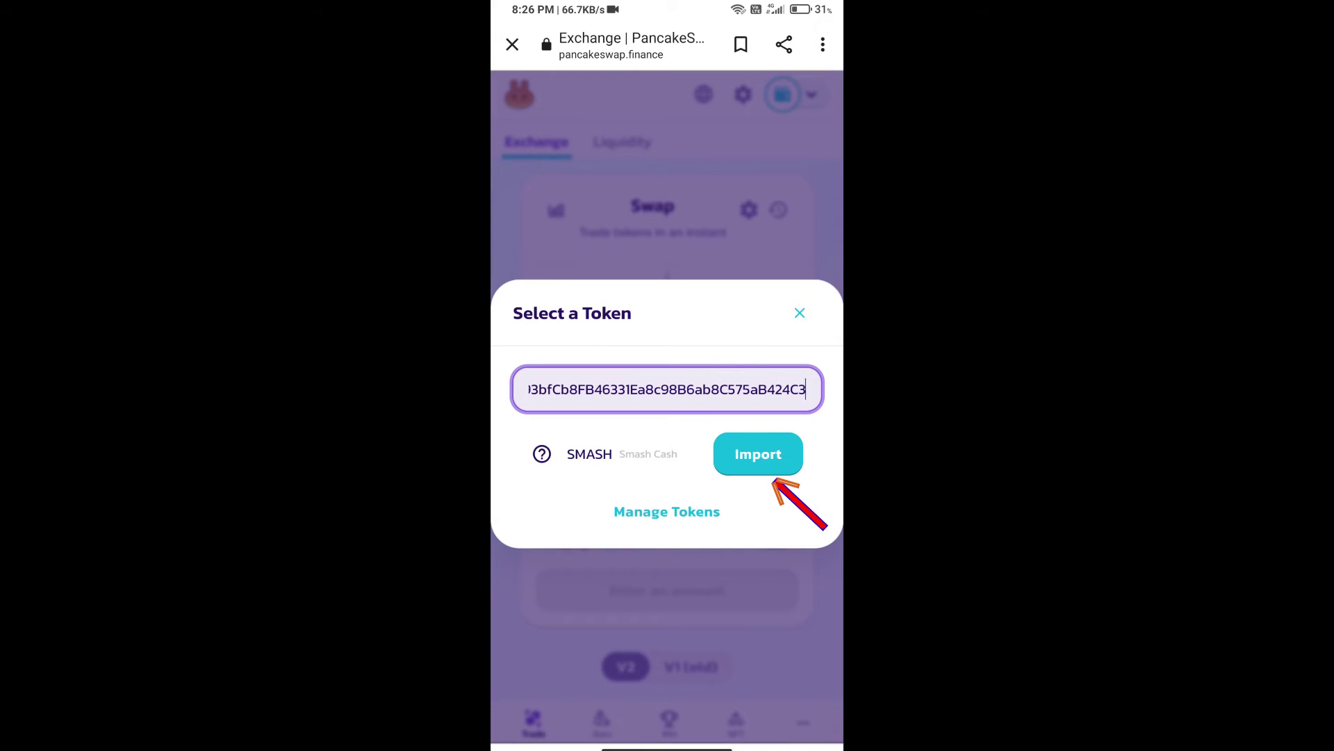
click(758, 454)
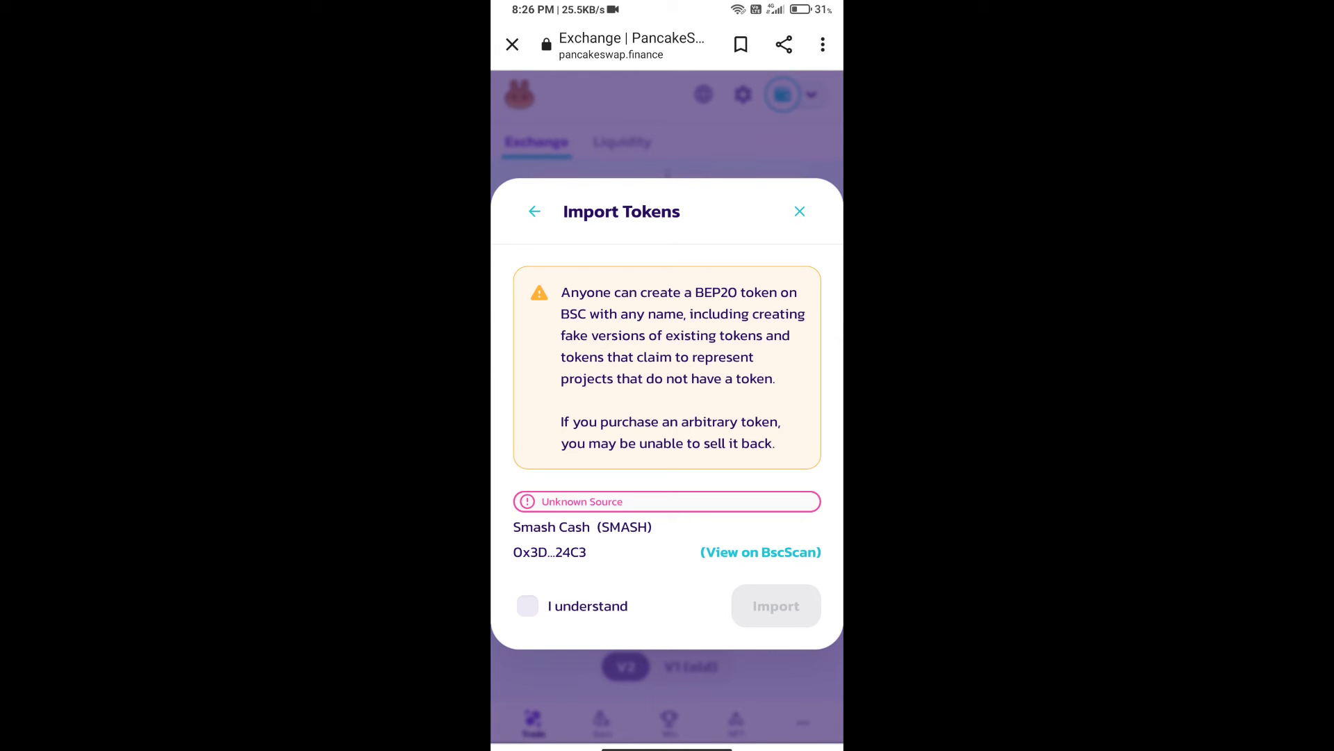
click(527, 606)
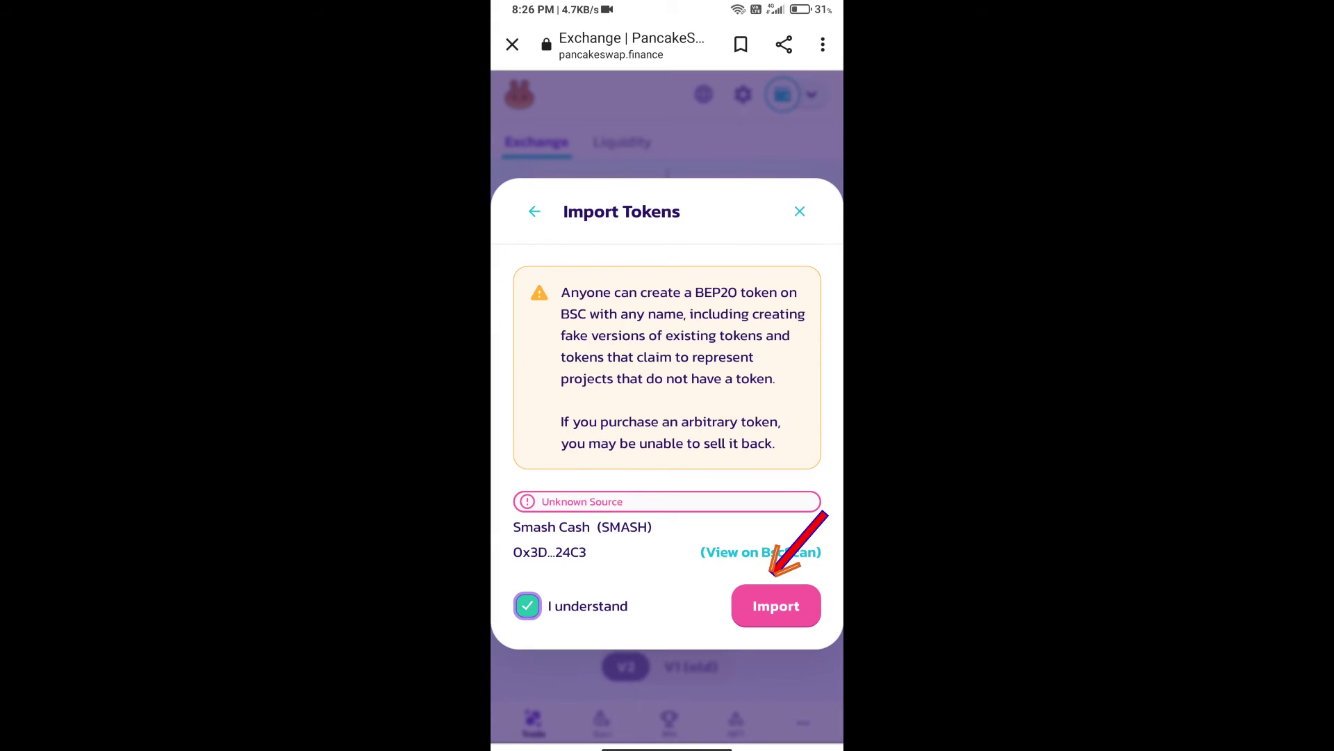
click(775, 606)
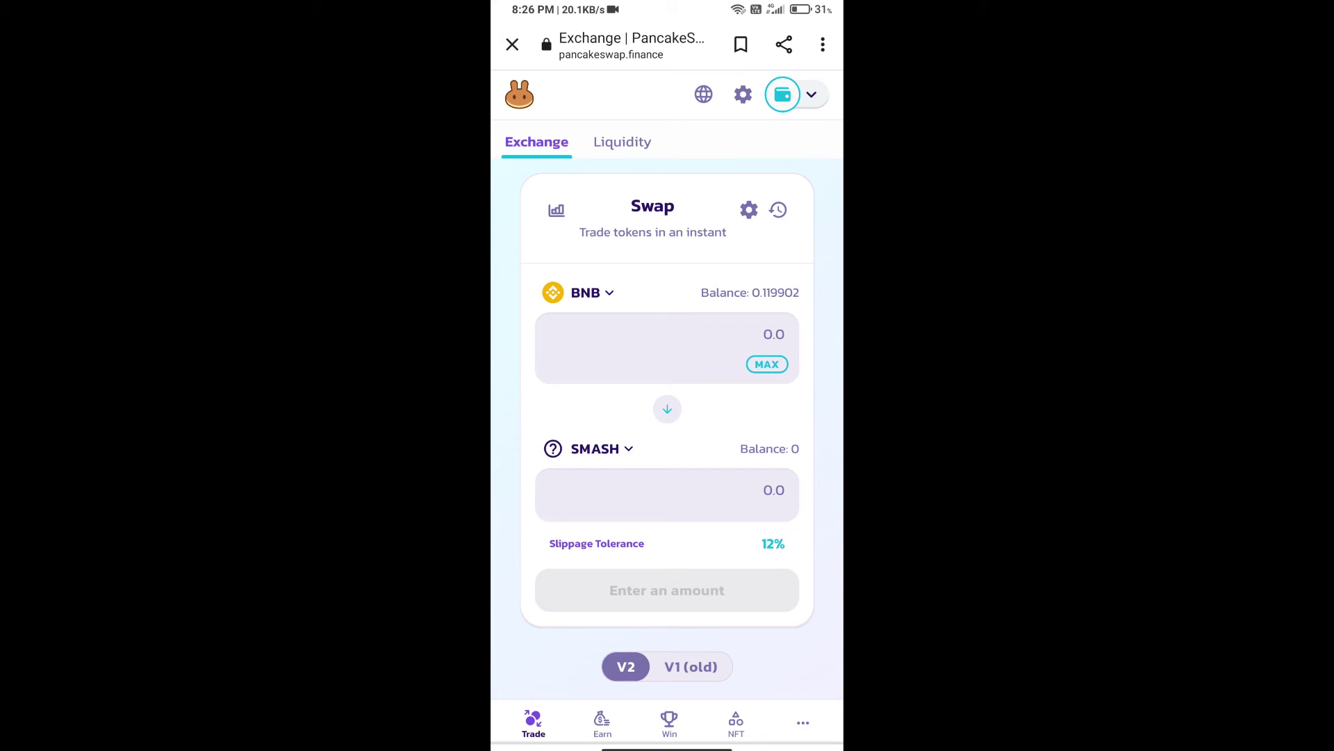
Step: Set a custom slippage tolerance of 0.5% in swap settings
click(748, 209)
click(736, 575)
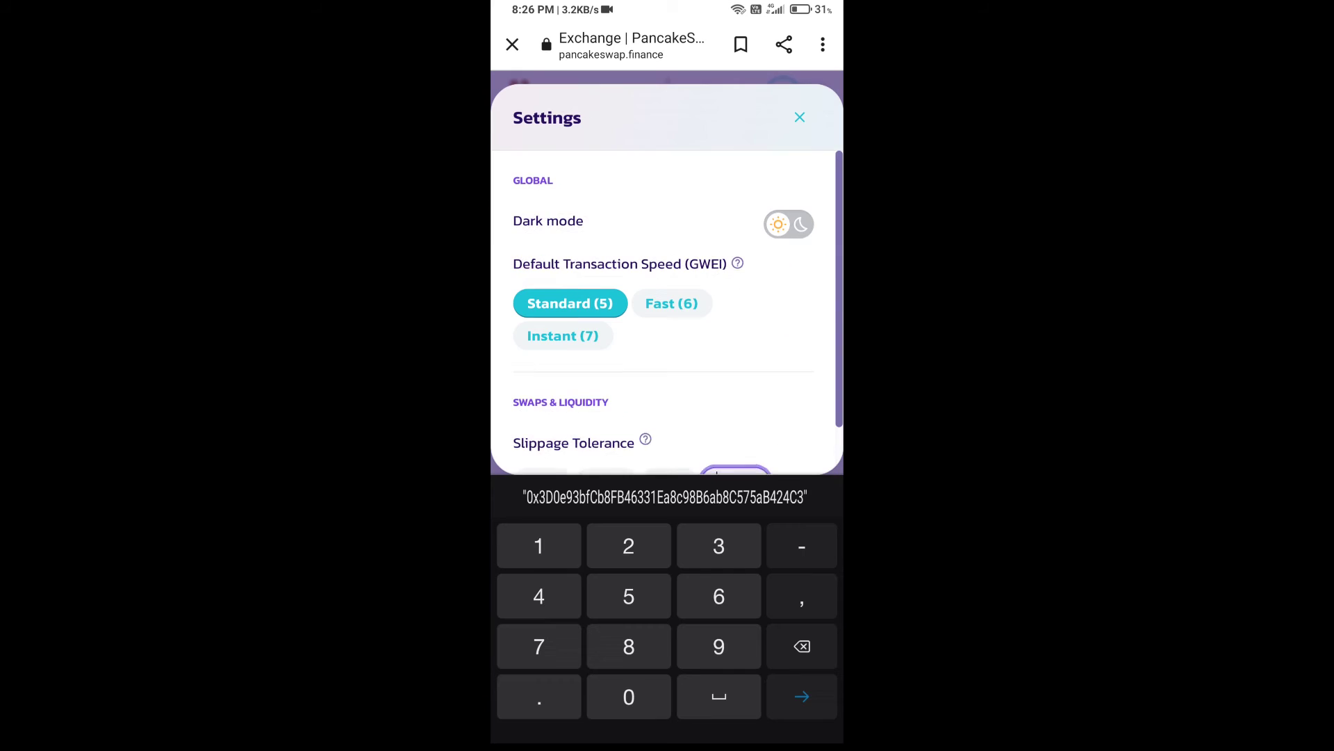
scroll(667, 313, down, 2)
click(629, 697)
text(0)
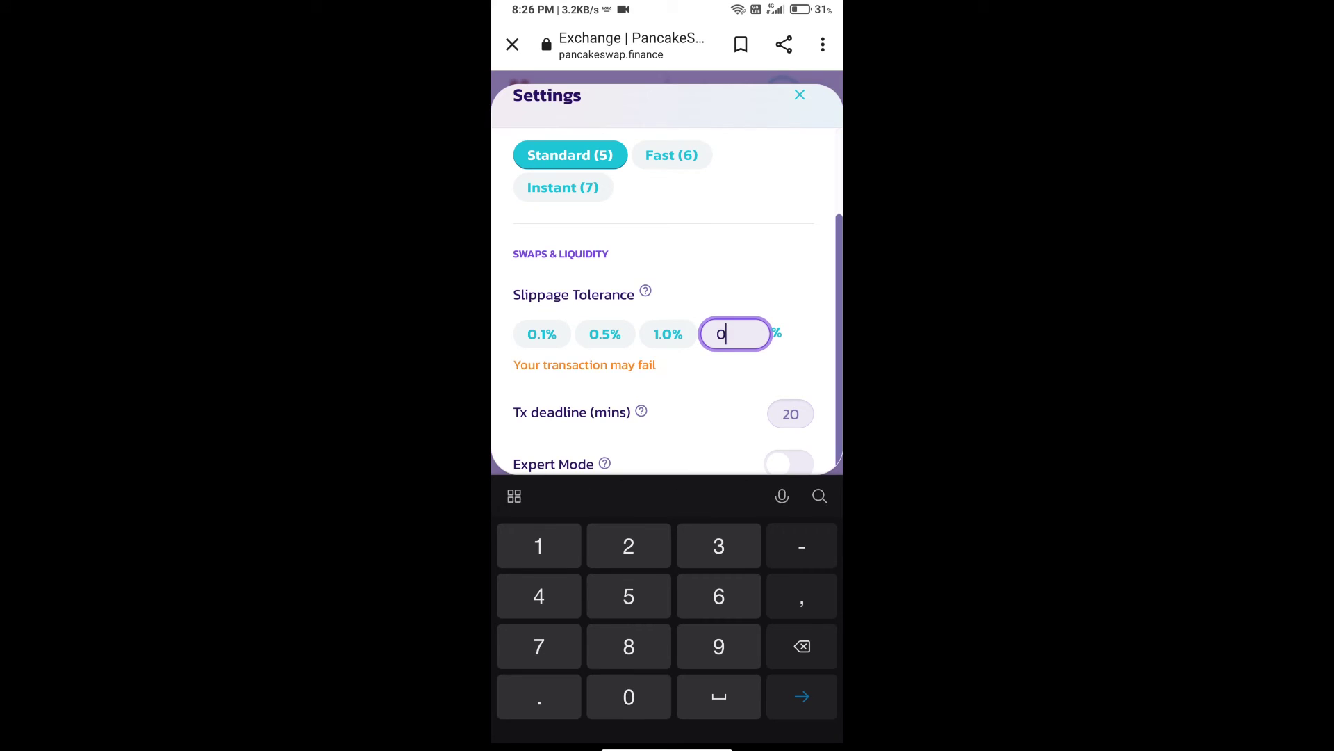
click(539, 697)
text(.5)
click(629, 597)
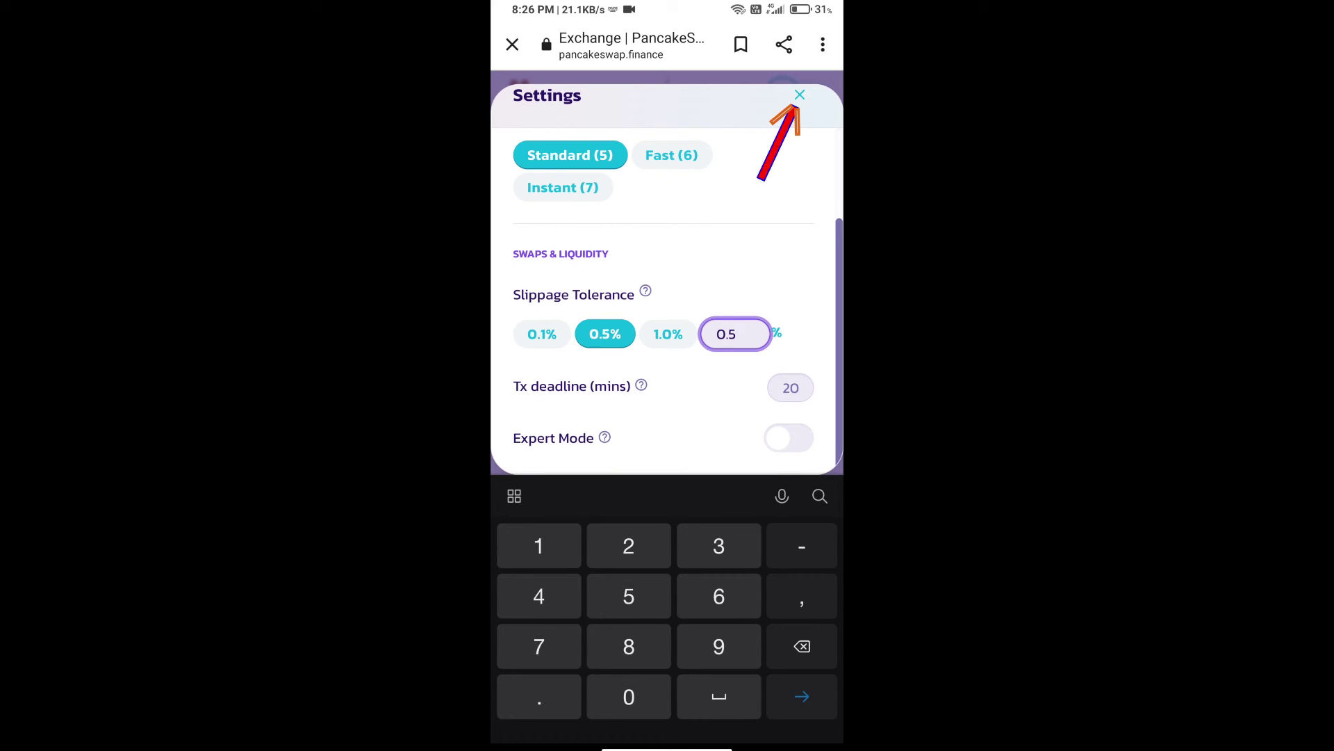
click(798, 95)
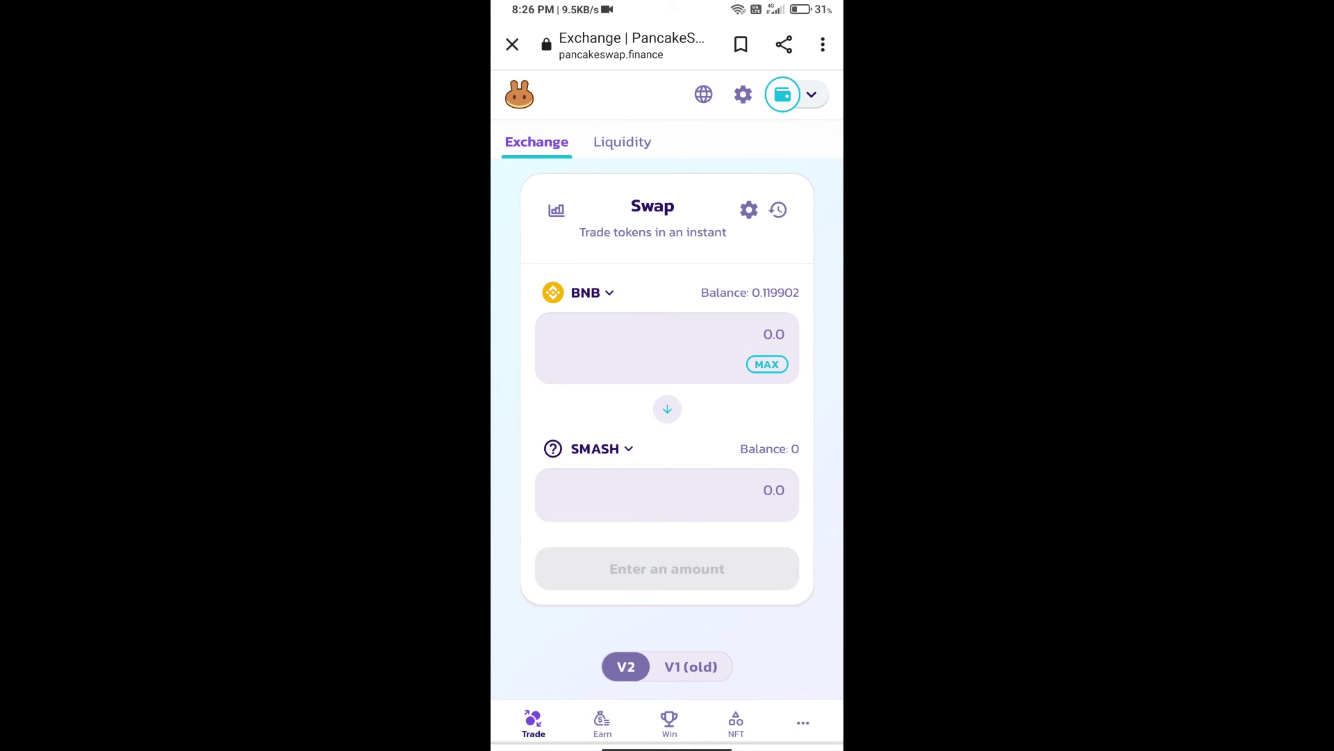
Step: Enter 100 as the SMASH amount to receive
click(668, 490)
click(539, 546)
click(629, 696)
text(100)
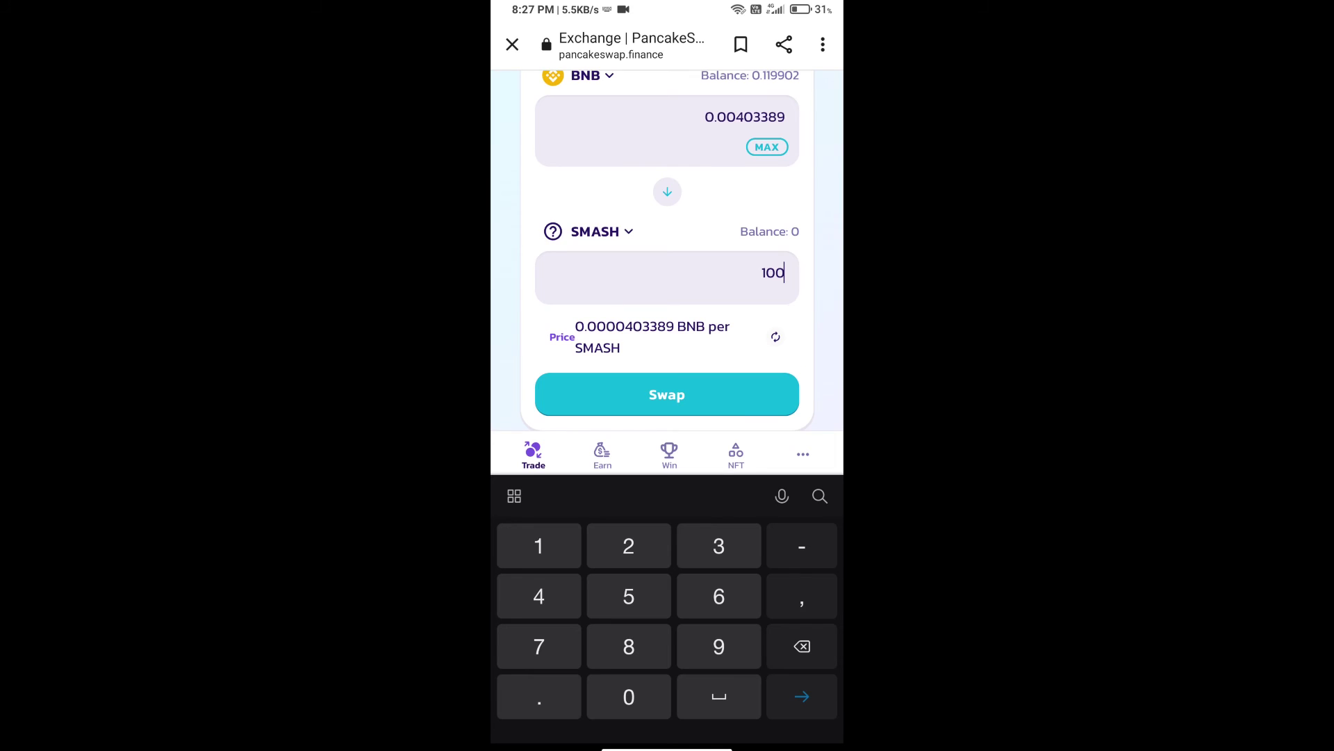
scroll(667, 250, down, 4)
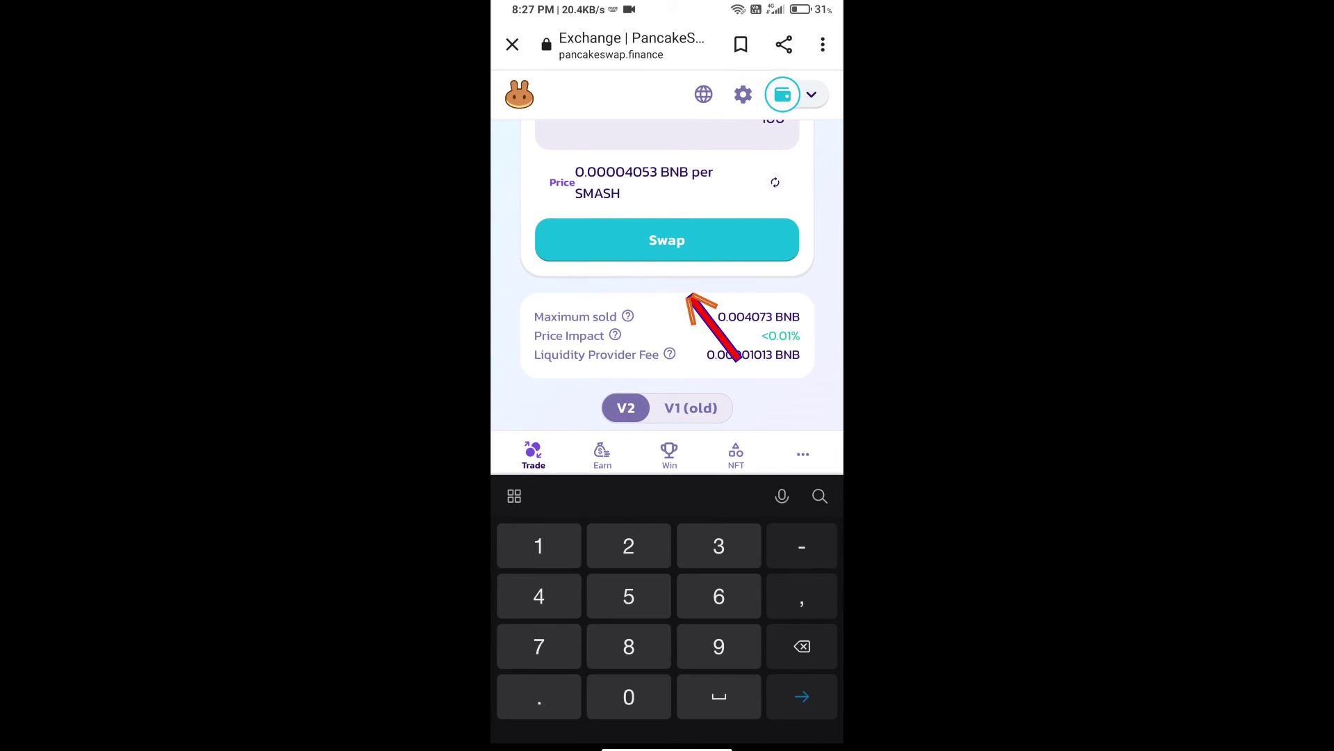
Step: Bring up the Confirm Swap summary for about 0.00405 BNB to 100 SMASH
click(667, 239)
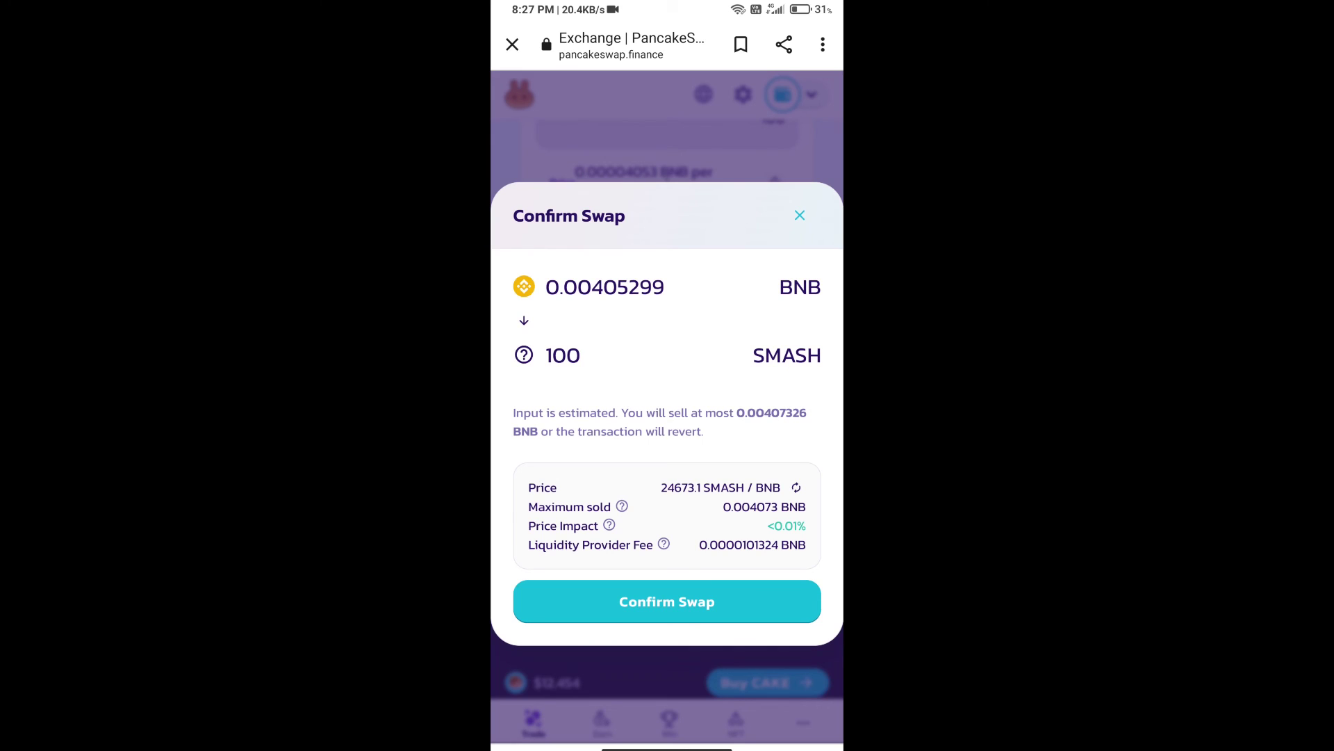